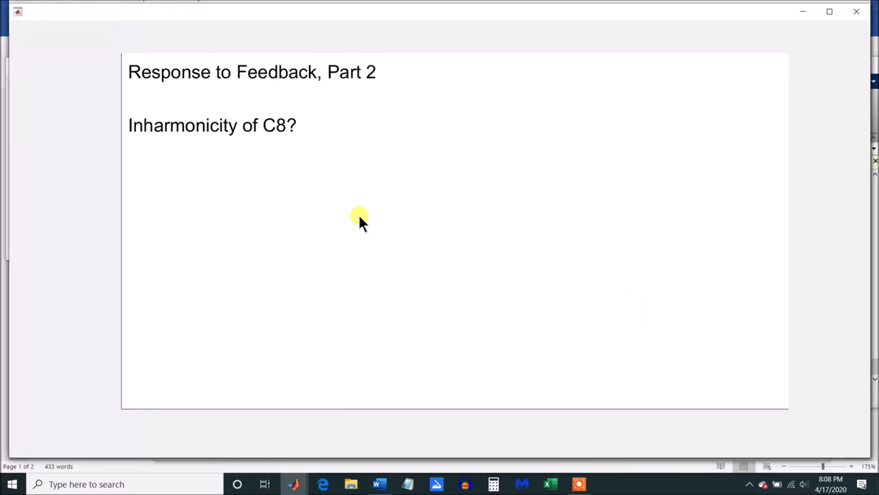
Zoom in on the fundamental peak of the C8 spectrum between about 3900 and 4700 Hz, and restore the full view
left_click(360, 219)
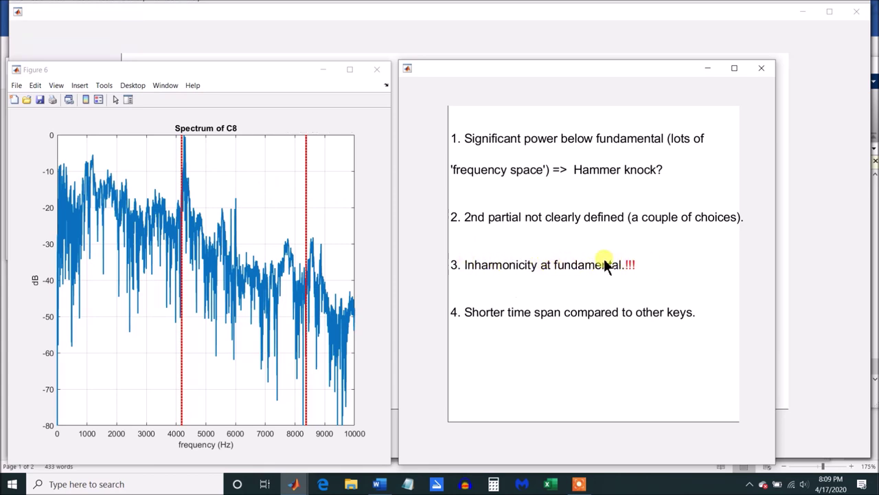
mouse_move(263, 199)
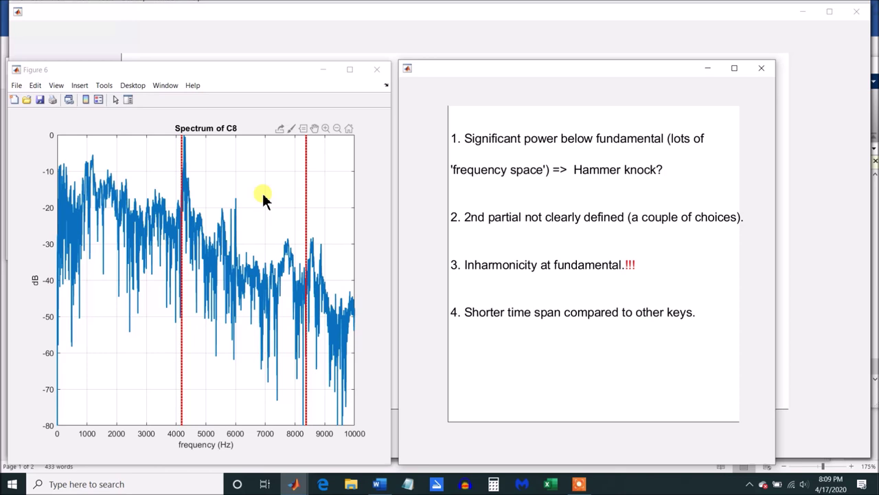
left_click(326, 129)
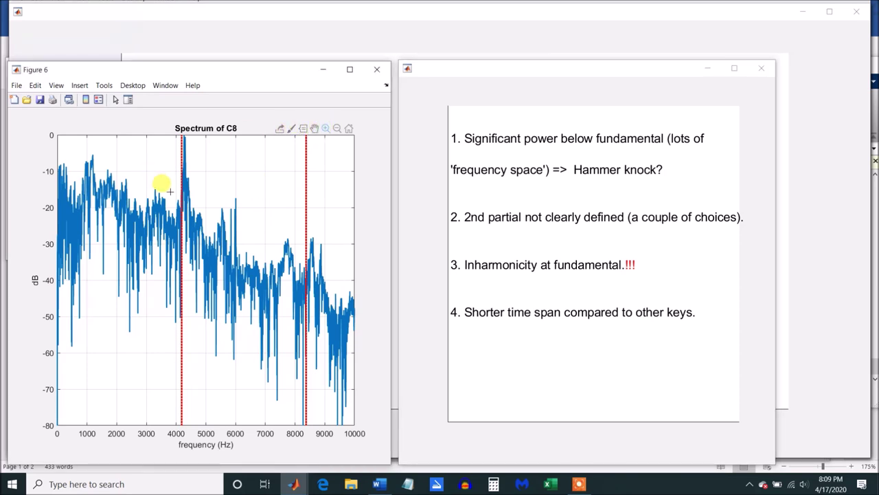
left_click_drag(175, 190, 197, 133)
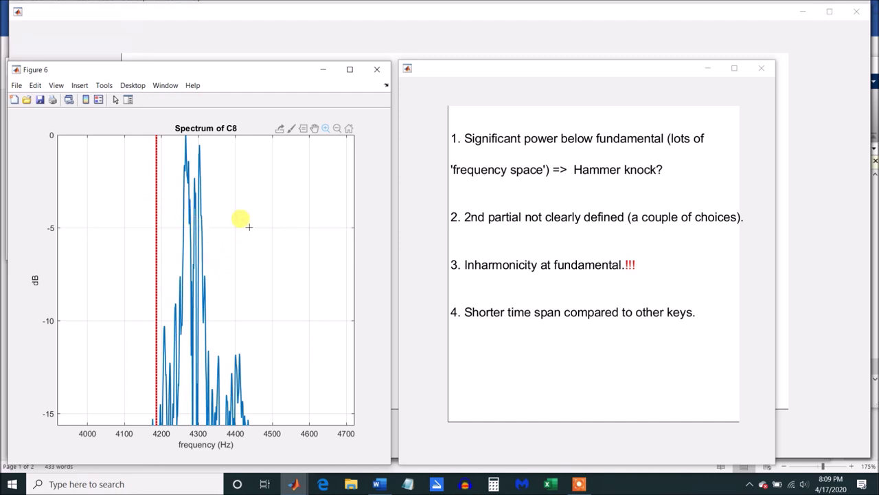
double_click(242, 180)
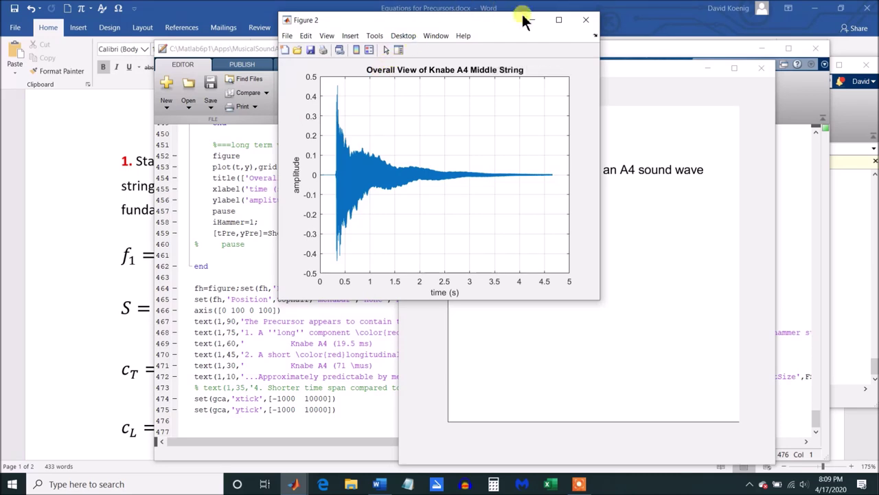
Enlarge the Knabe A4 Middle String waveform and zoom in progressively on the precursor, down to about 0.323 to 0.330 s
left_click(560, 22)
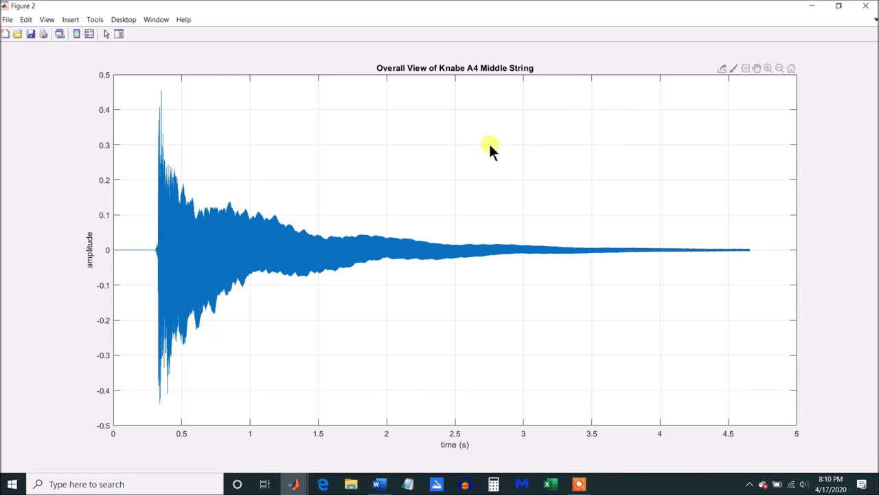
left_click(767, 69)
left_click_drag(143, 218, 173, 296)
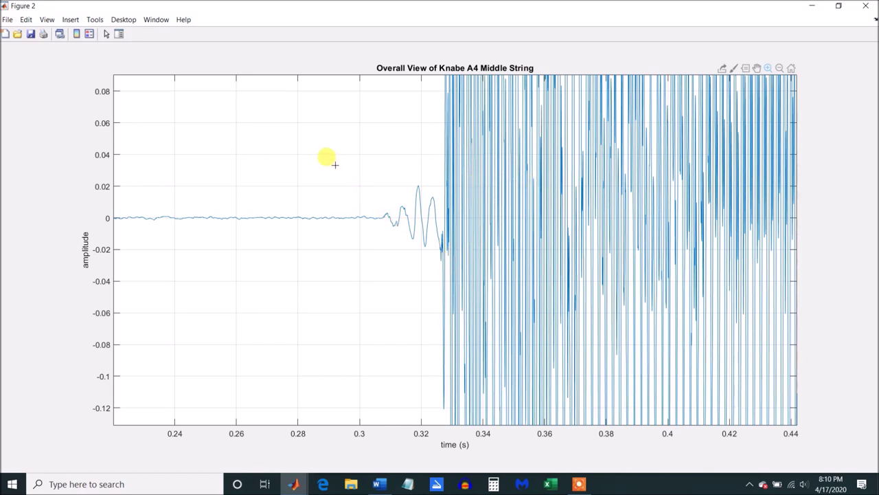
left_click_drag(338, 165, 501, 307)
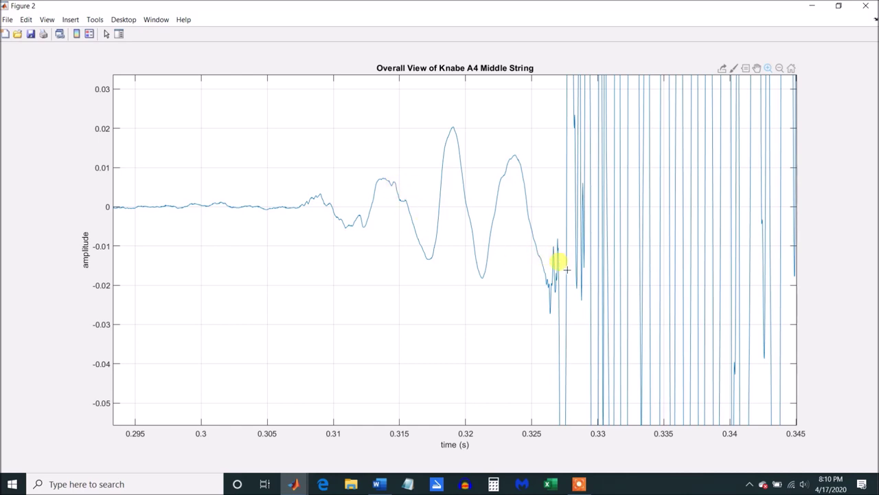
left_click_drag(604, 221, 508, 342)
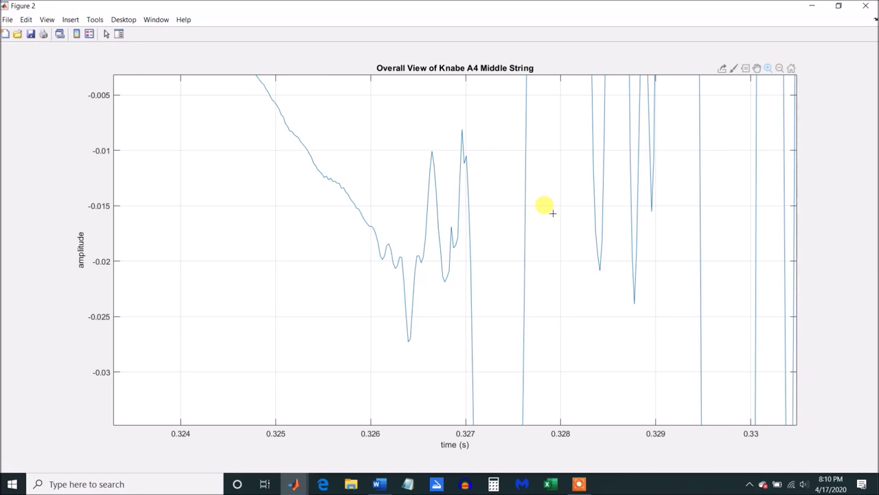
Switch to the Equations for Precursors document in Word and review the string equations and the typical values for A4
left_click(376, 485)
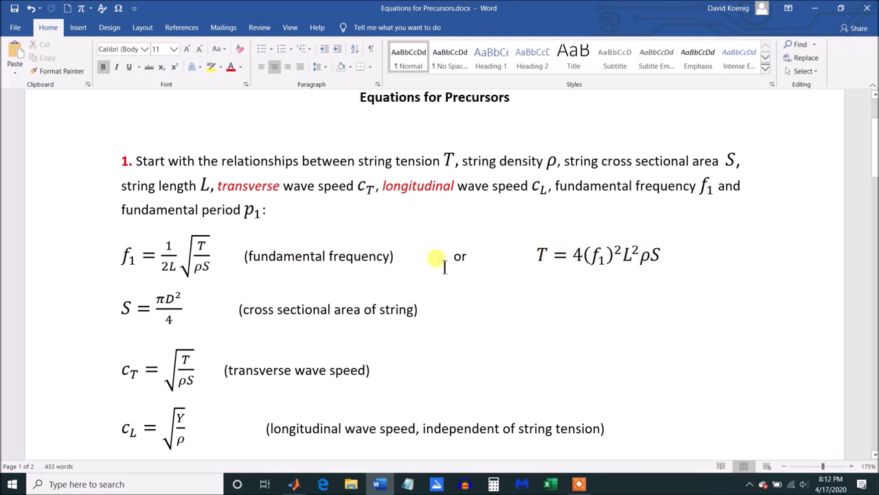
scroll(167, 288, "down", 1)
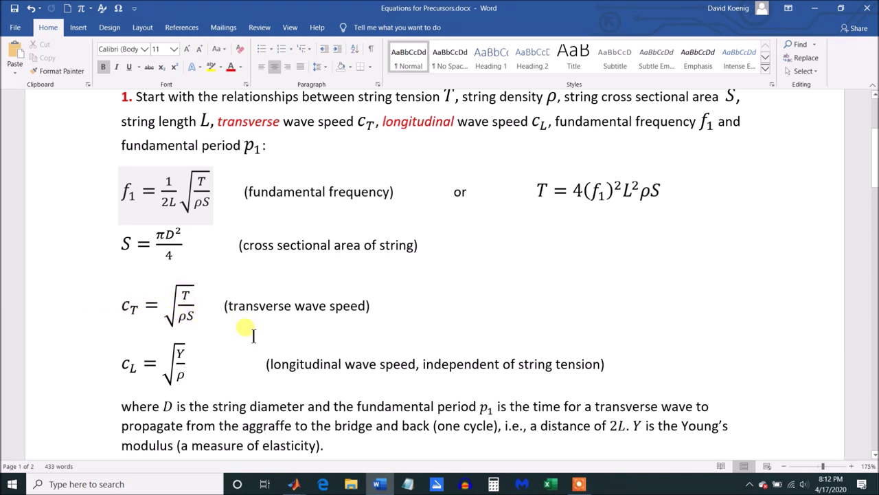
scroll(248, 333, "down", 1)
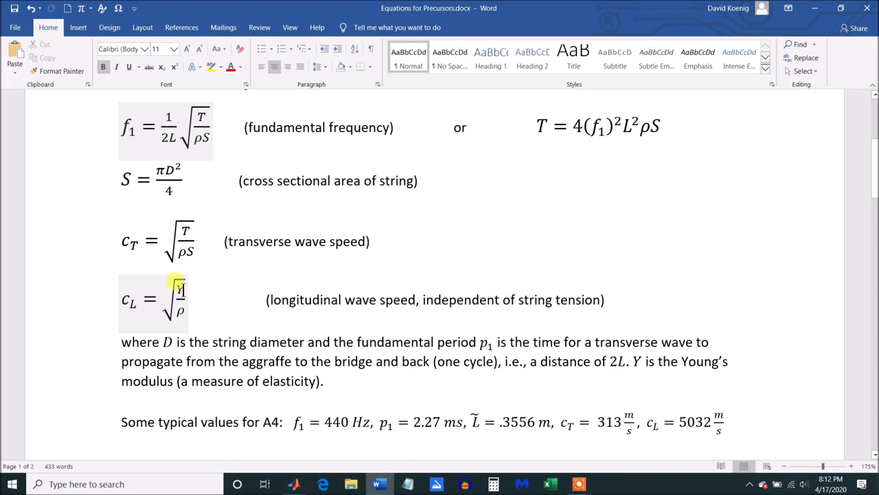
scroll(305, 290, "down", 3)
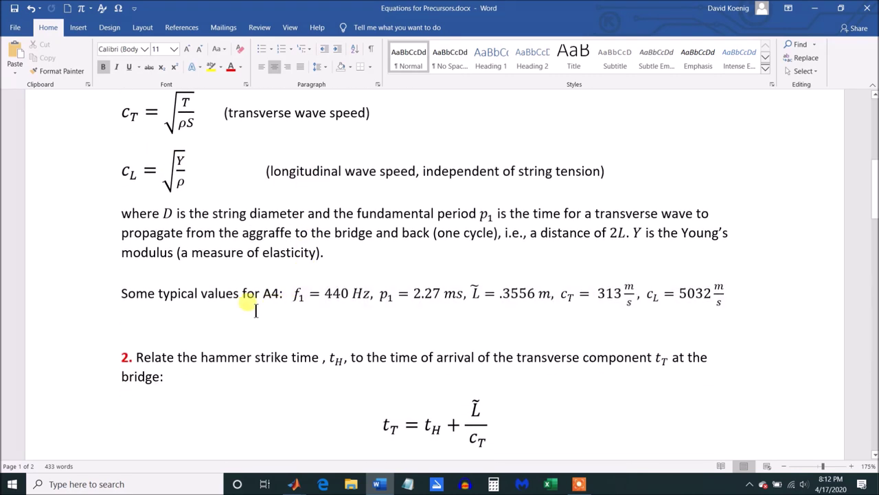
left_click(299, 296)
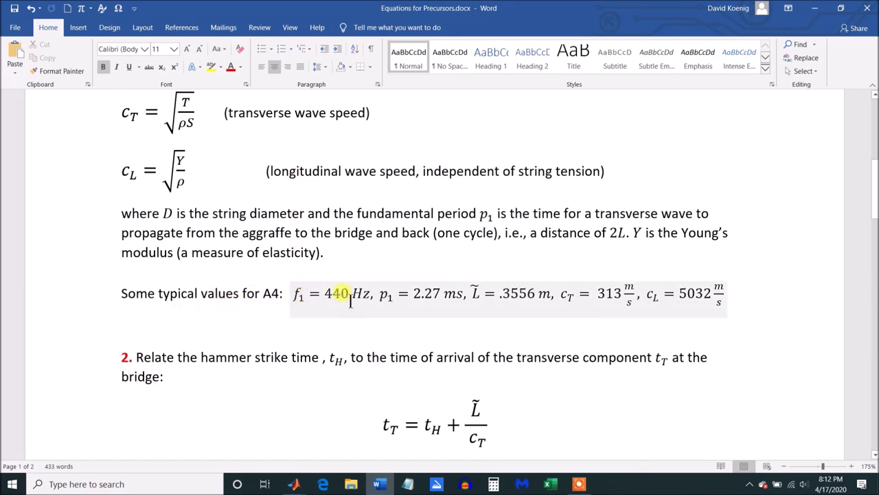
left_click(277, 294)
left_click(345, 294)
scroll(604, 302, "up", 2)
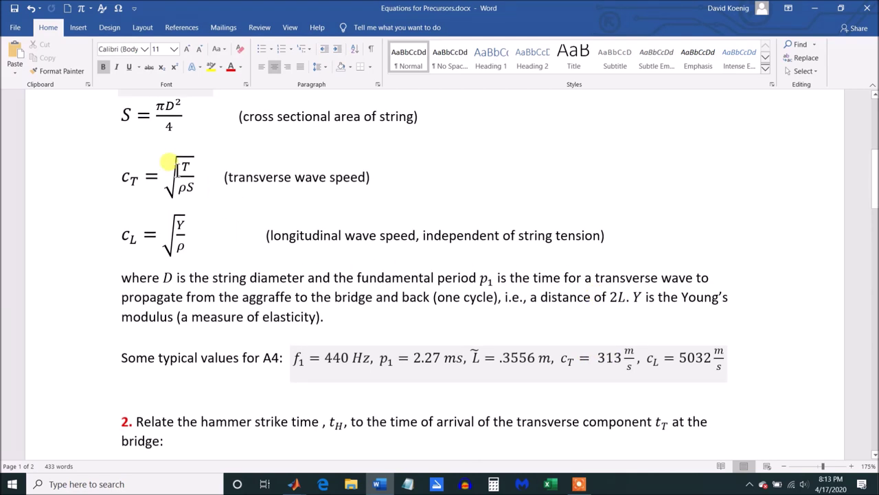
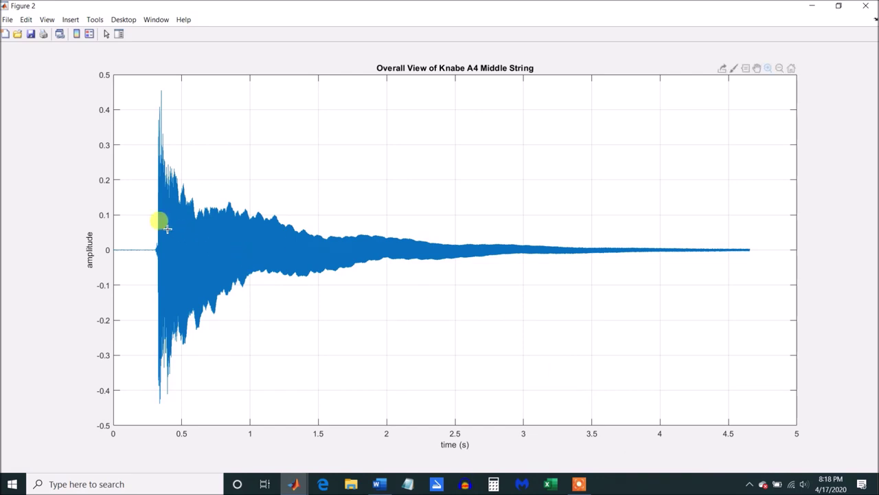
Zoom in on the A4 waveform's onset between about 0.16 and 0.53 s, and review the hammer travel section in the Word document
left_click_drag(135, 216, 184, 281)
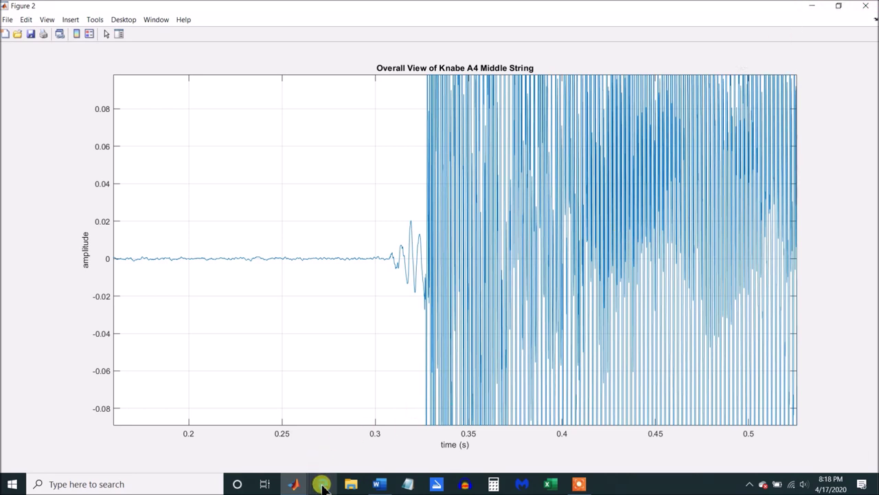
left_click(382, 485)
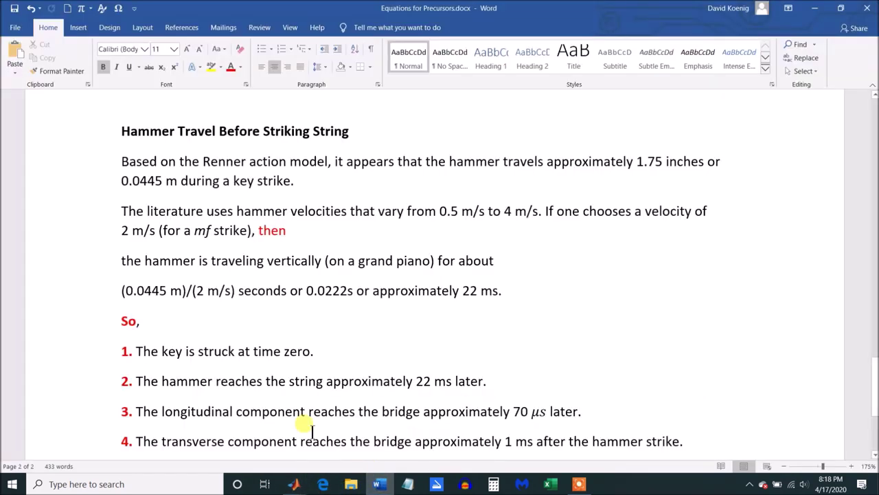
scroll(335, 329, "down", 2)
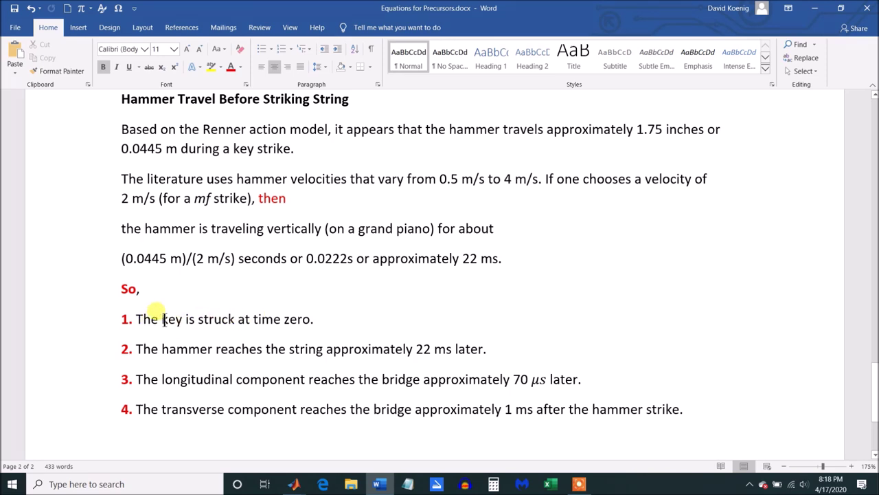
scroll(222, 316, "down", 2)
scroll(222, 316, "up", 2)
scroll(221, 312, "up", 1)
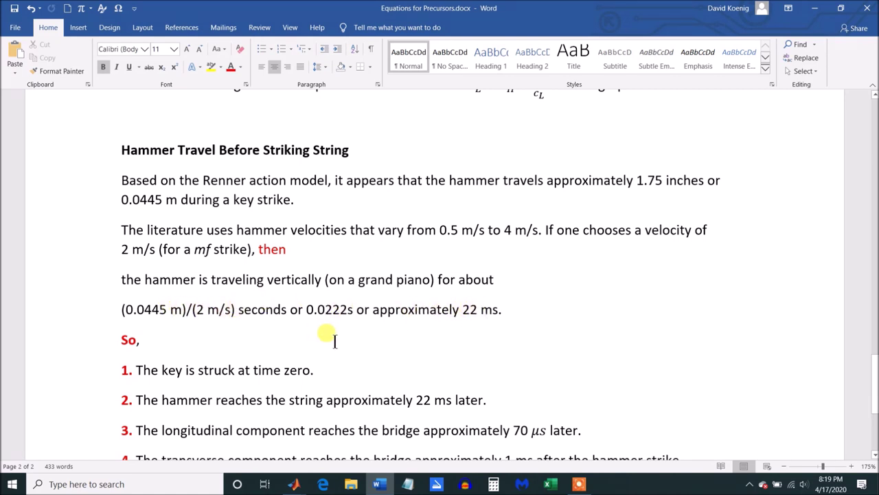
scroll(348, 331, "down", 5)
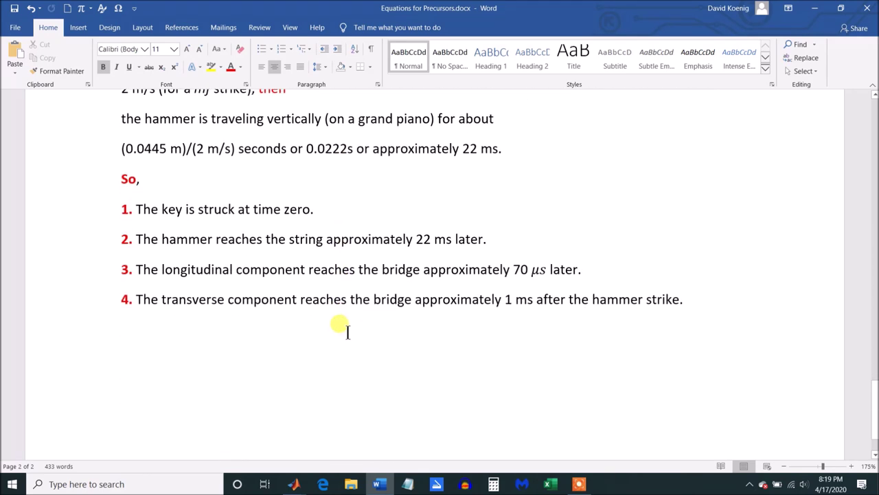
scroll(348, 332, "down", 1)
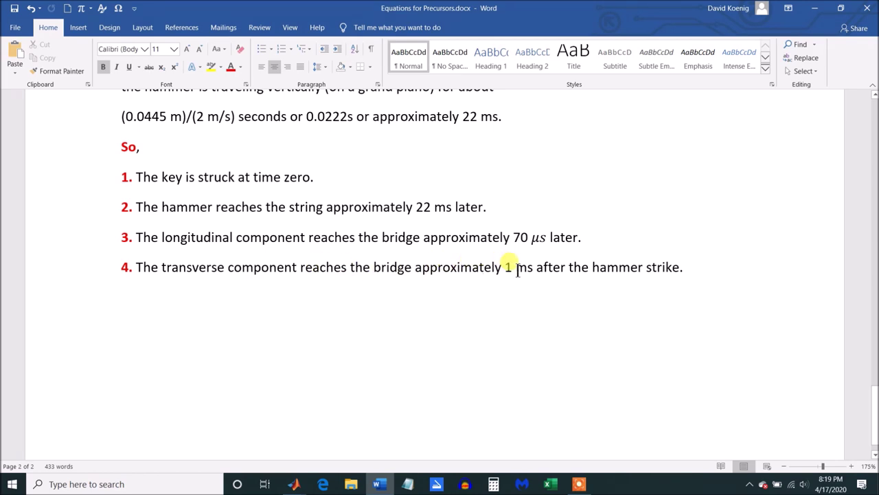
scroll(488, 264, "up", 3)
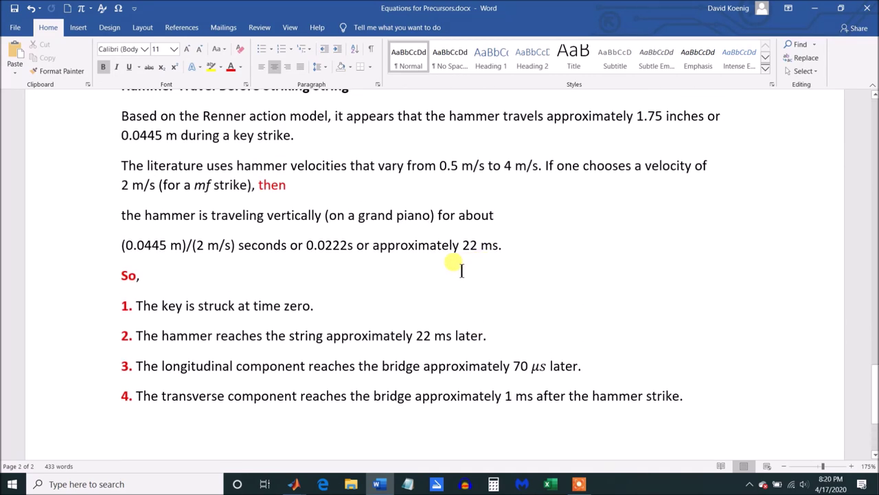
scroll(461, 270, "up", 3)
scroll(461, 270, "down", 3)
scroll(453, 264, "down", 4)
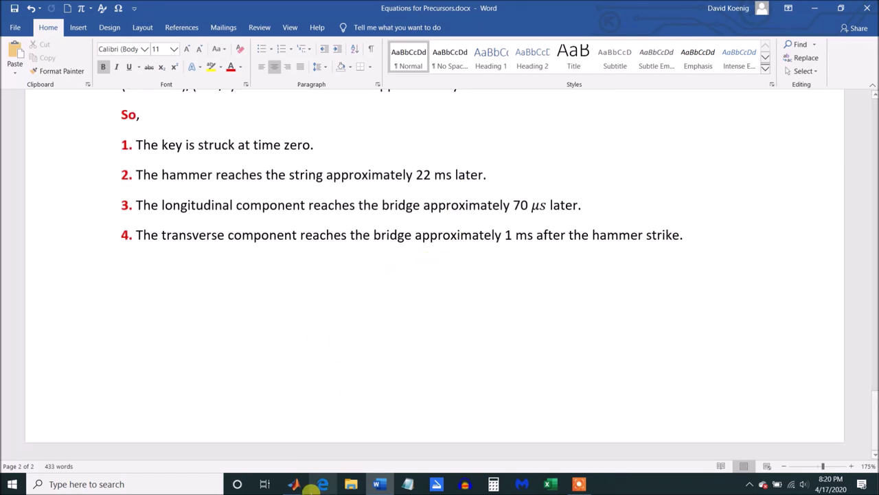
Switch back to the MATLAB figures and enlarge the Knabe A4 plot with the precursor, hammer, longitudinal and transverse markers
left_click(296, 486)
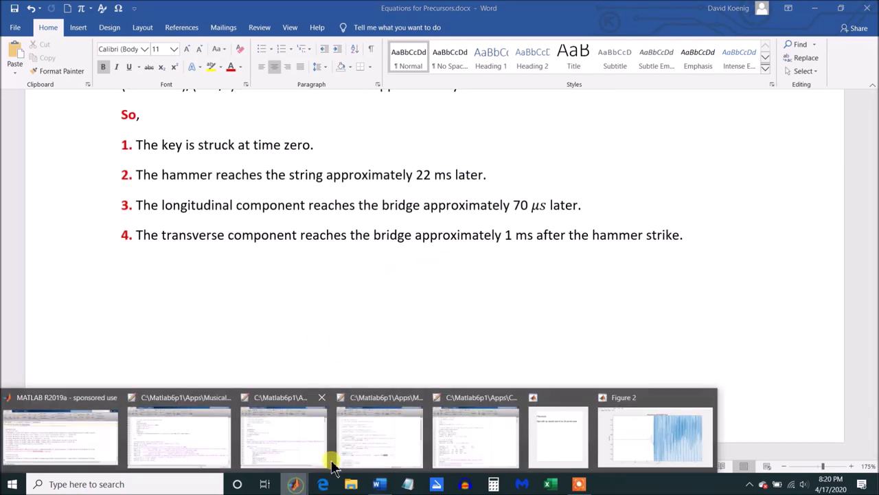
left_click(646, 443)
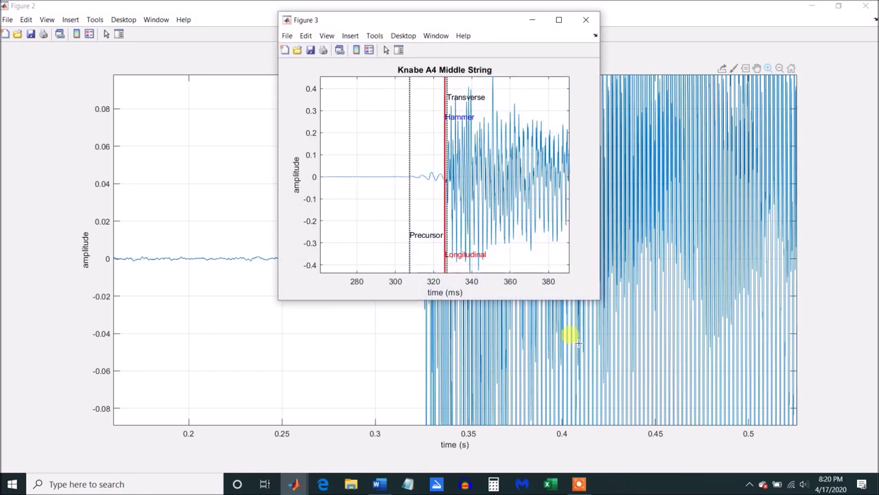
left_click(560, 21)
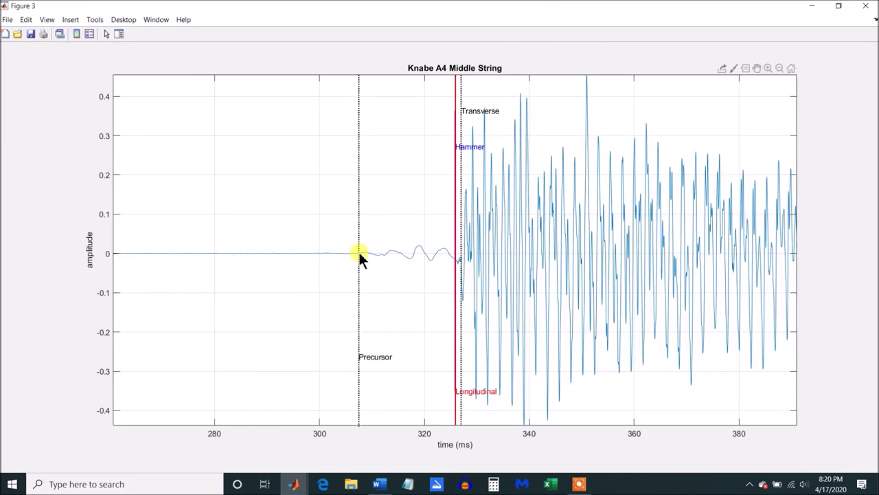
mouse_move(359, 254)
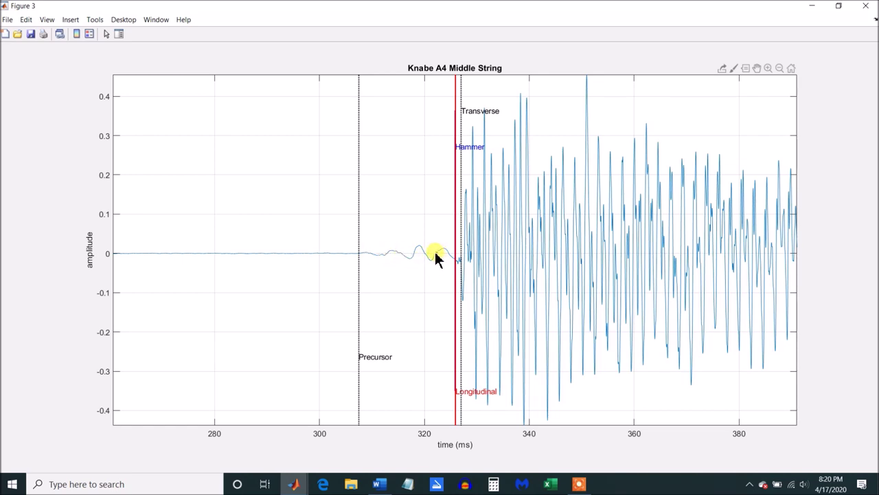
mouse_move(424, 261)
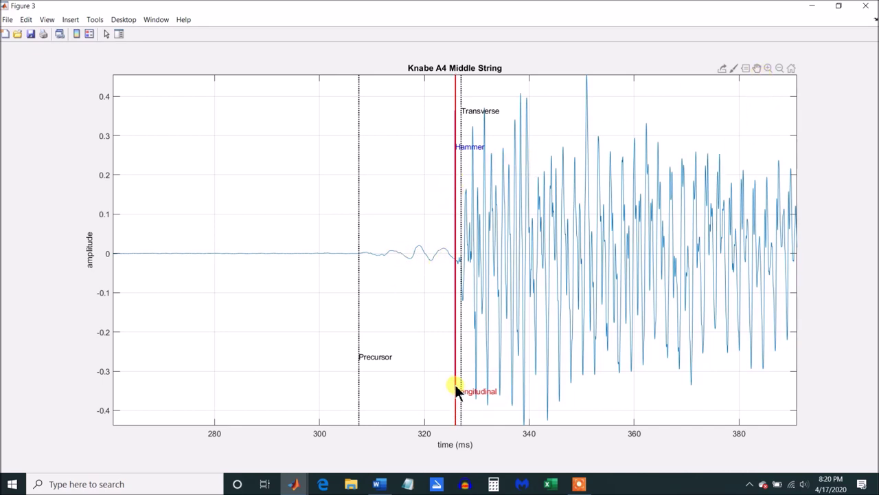
Examine the hammer, longitudinal and transverse markers by zooming in at about 324 to 333 ms, resetting, and zooming to about ±0.1 amplitude
left_click(769, 68)
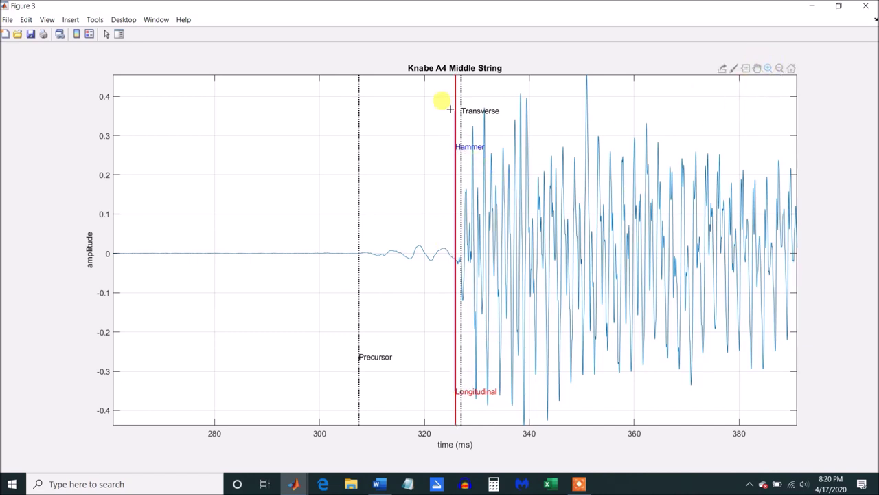
left_click_drag(446, 97, 494, 413)
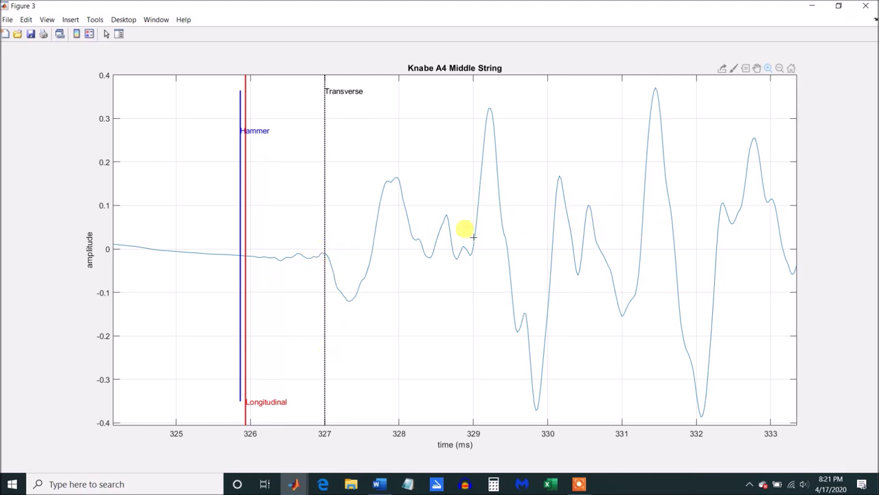
double_click(388, 137)
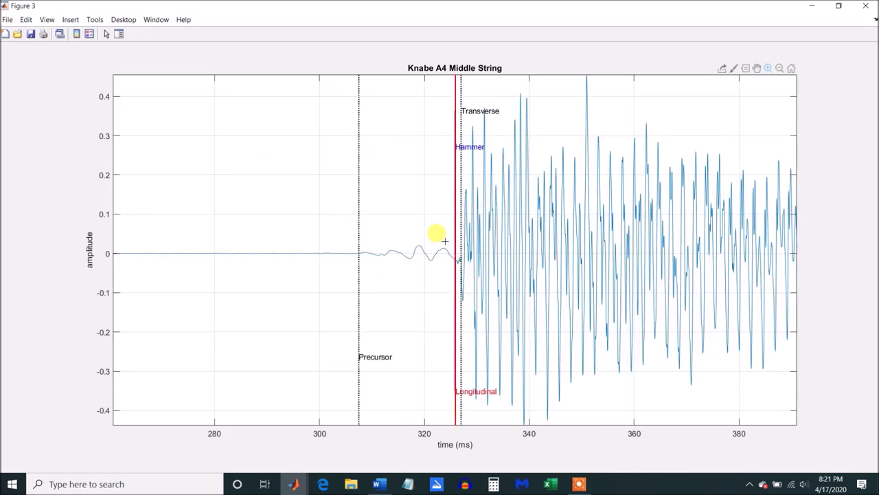
left_click_drag(425, 219, 491, 293)
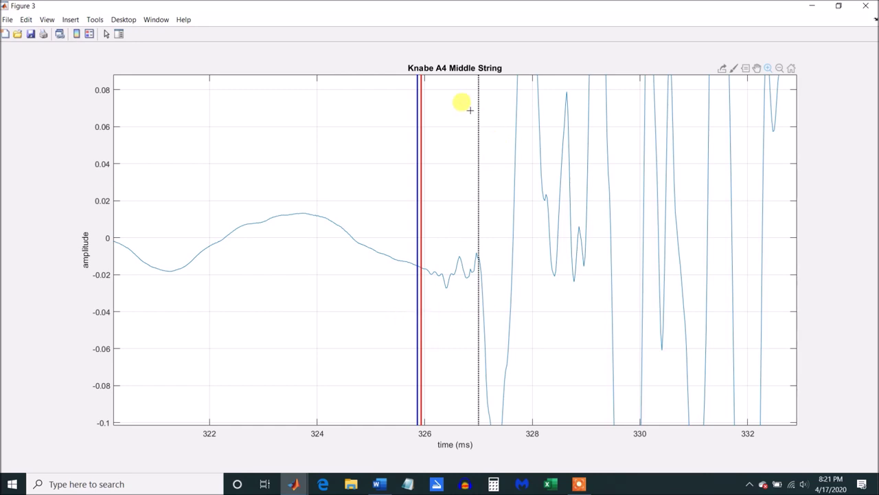
Advance to the overall view of the Yamaha Console F3 Middle waveform and enlarge its figure
left_click(322, 182)
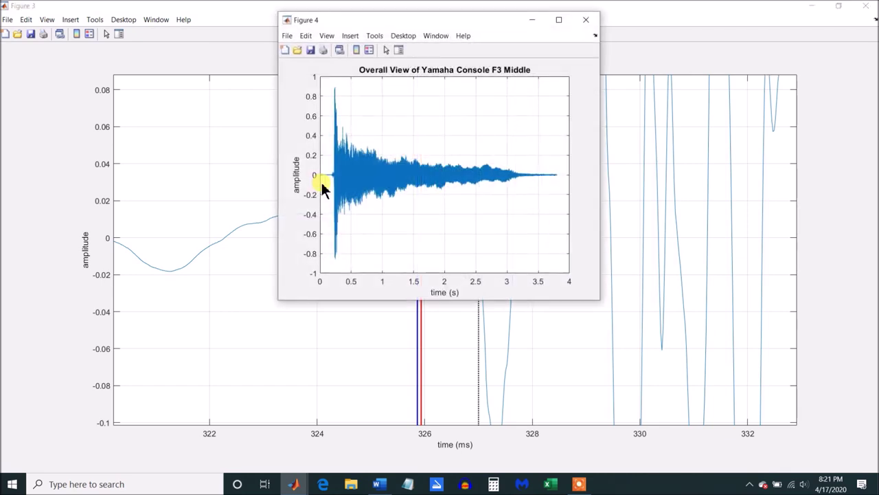
left_click(559, 22)
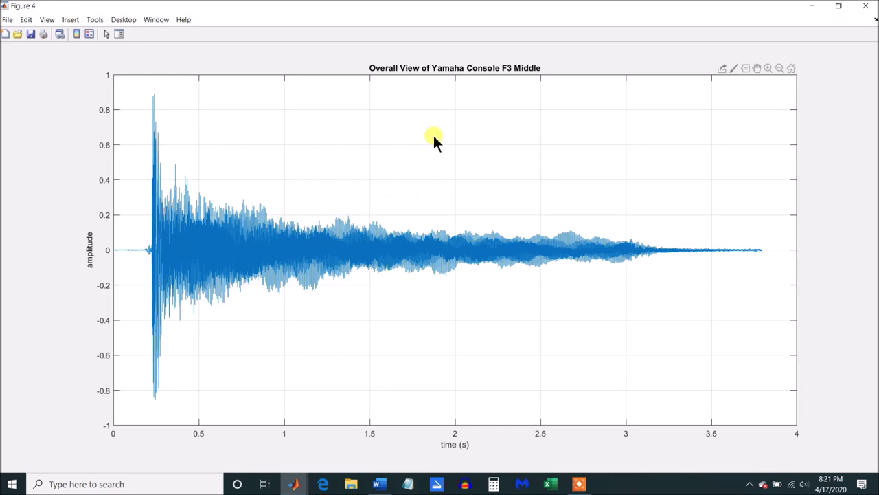
Zoom in on the onset of the Yamaha Console F3 Middle waveform, narrowing to about 0.215 to 0.24 s and ±0.06 amplitude
left_click(767, 68)
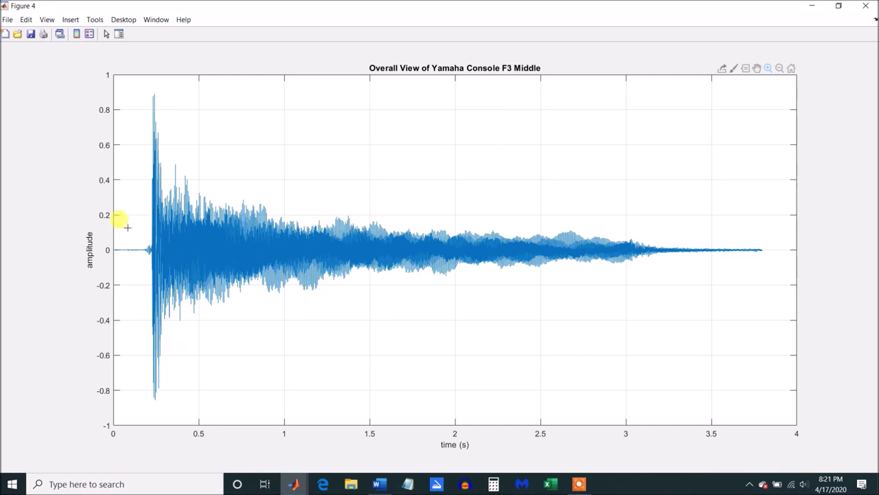
left_click_drag(126, 226, 180, 279)
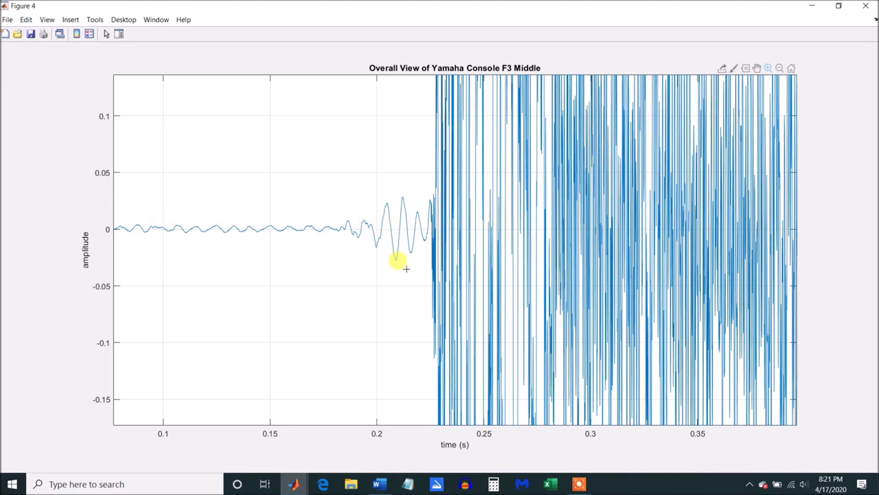
left_click_drag(408, 157, 455, 295)
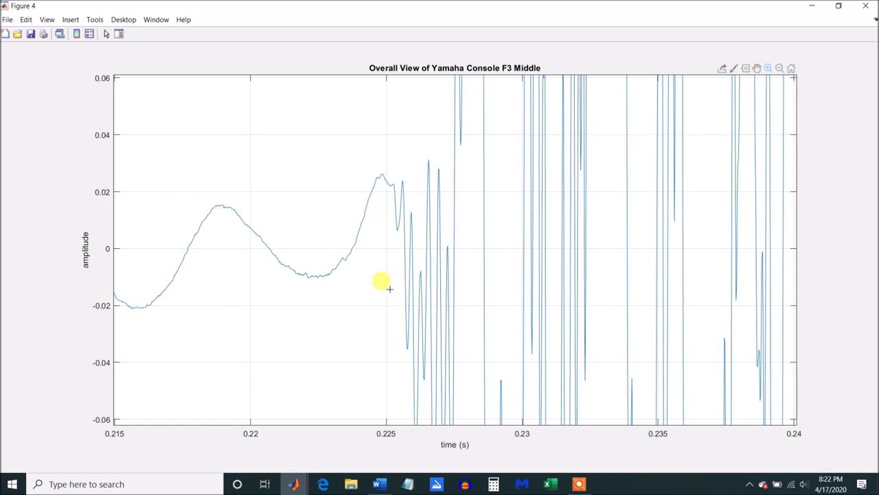
Advance to the Yamaha Console F3 Middle plot with the precursor, hammer, longitudinal and transverse markers, and enlarge its figure
key("alt+Tab")
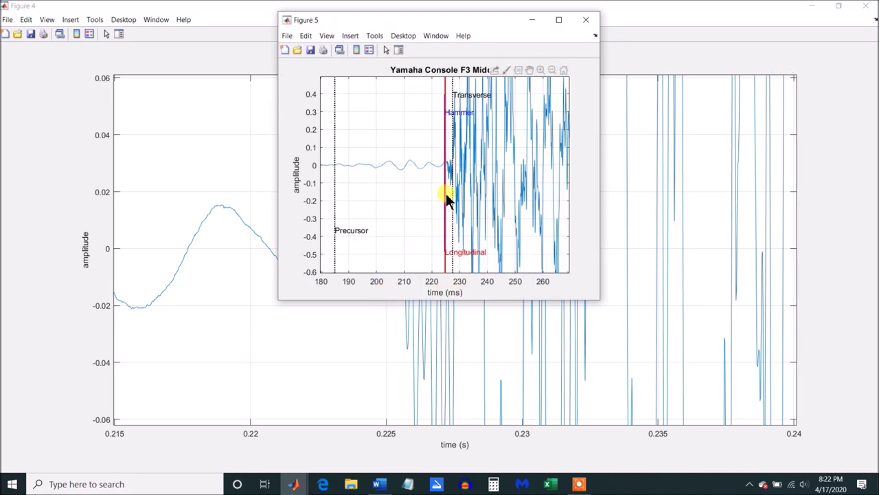
left_click(558, 20)
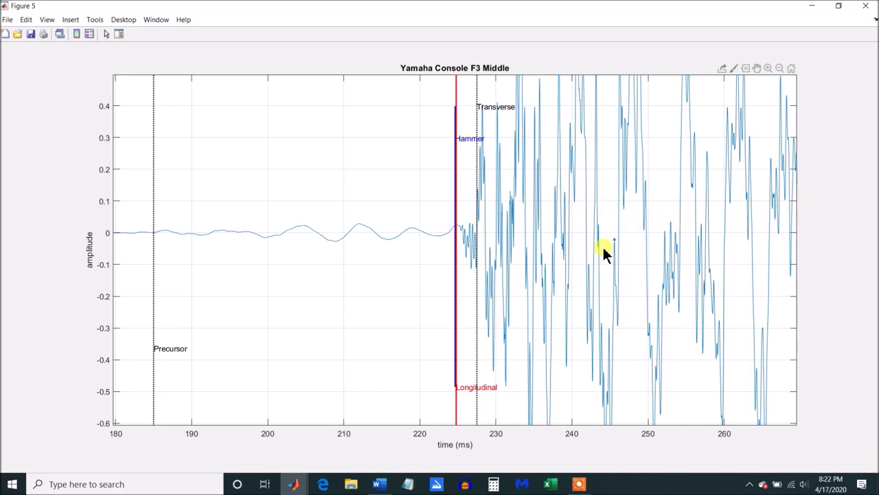
Examine the hammer, longitudinal and transverse markers at about 223 to 229.5 ms, reset the view, and bring up the summary of precursor components
left_click(767, 68)
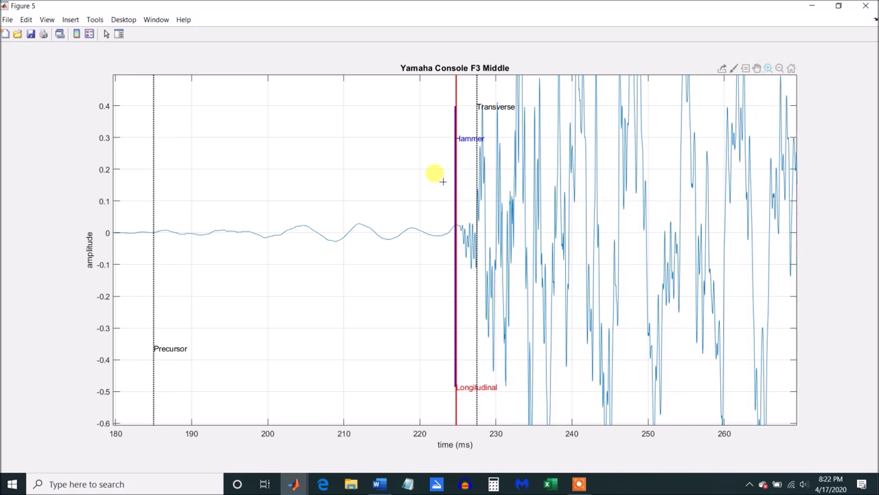
left_click_drag(443, 92, 486, 405)
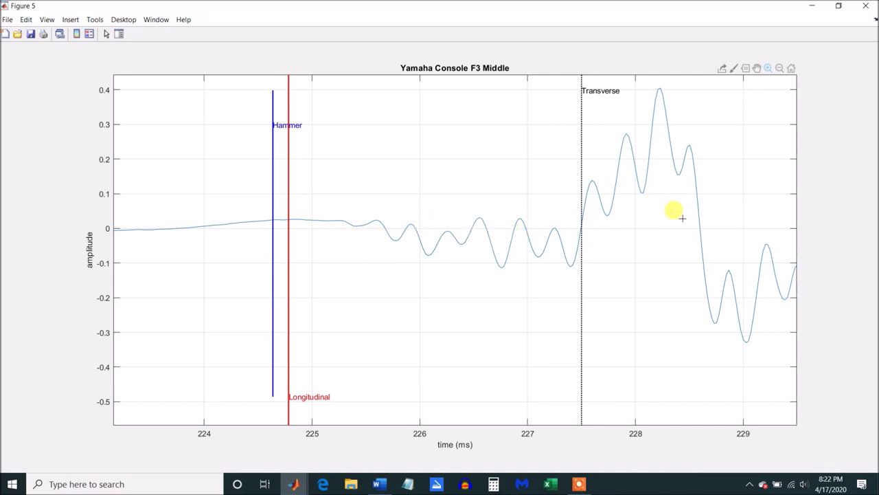
double_click(453, 165)
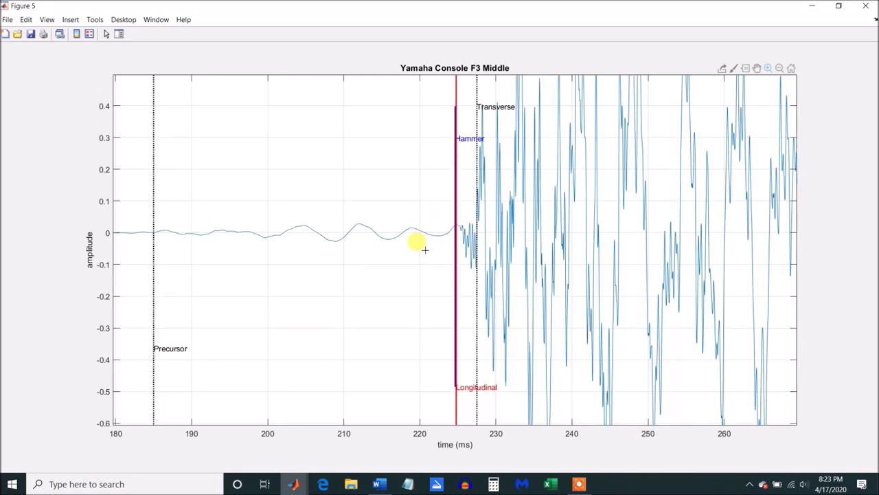
left_click(511, 239)
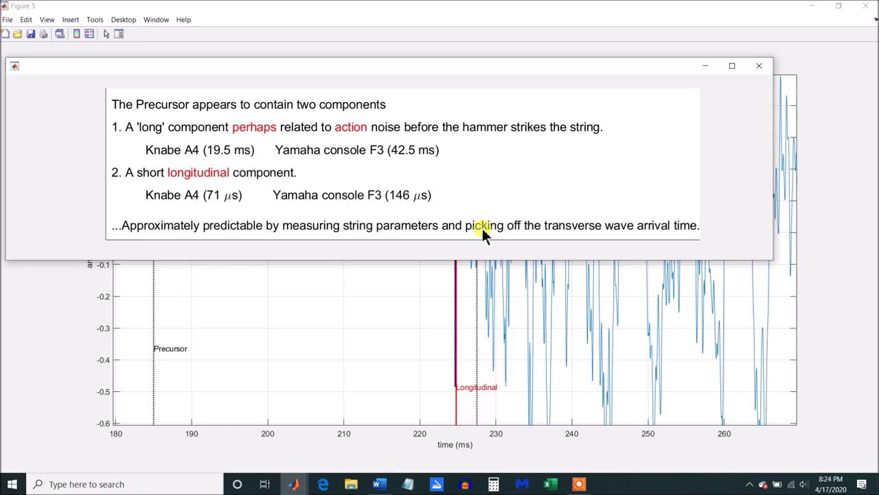
left_click(580, 485)
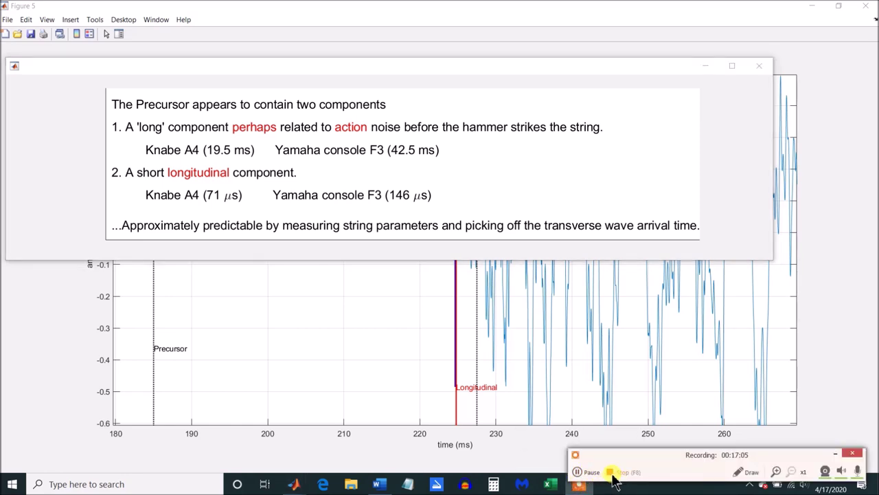
left_click(610, 472)
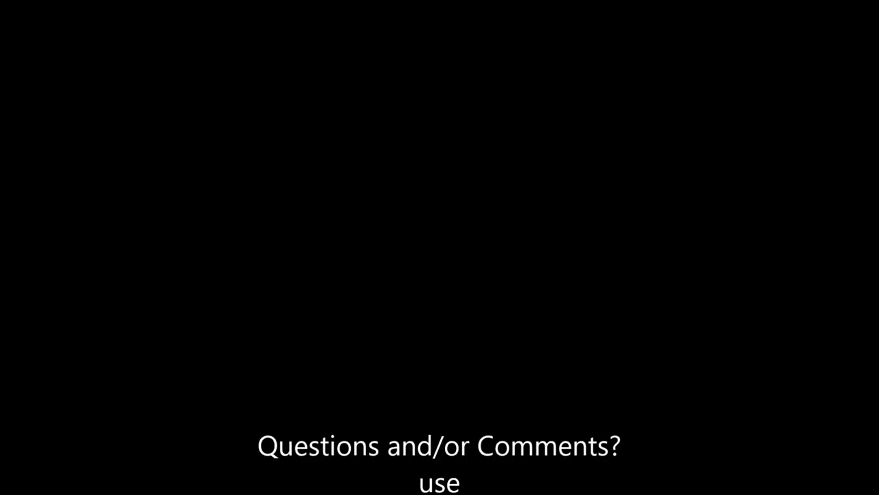